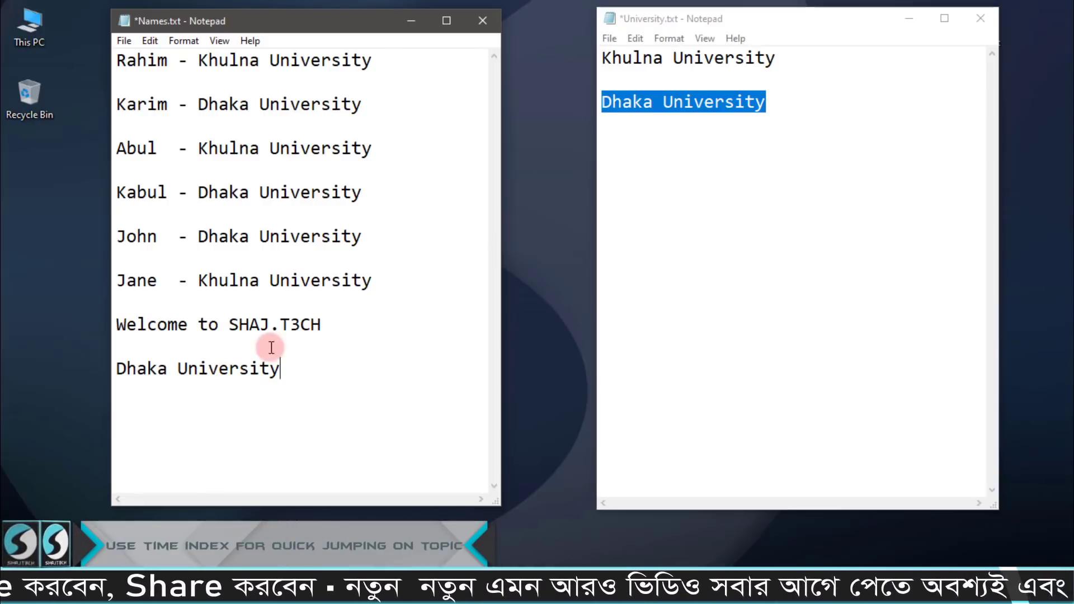
{"action": "left_click", "coordinate": [814, 58]}
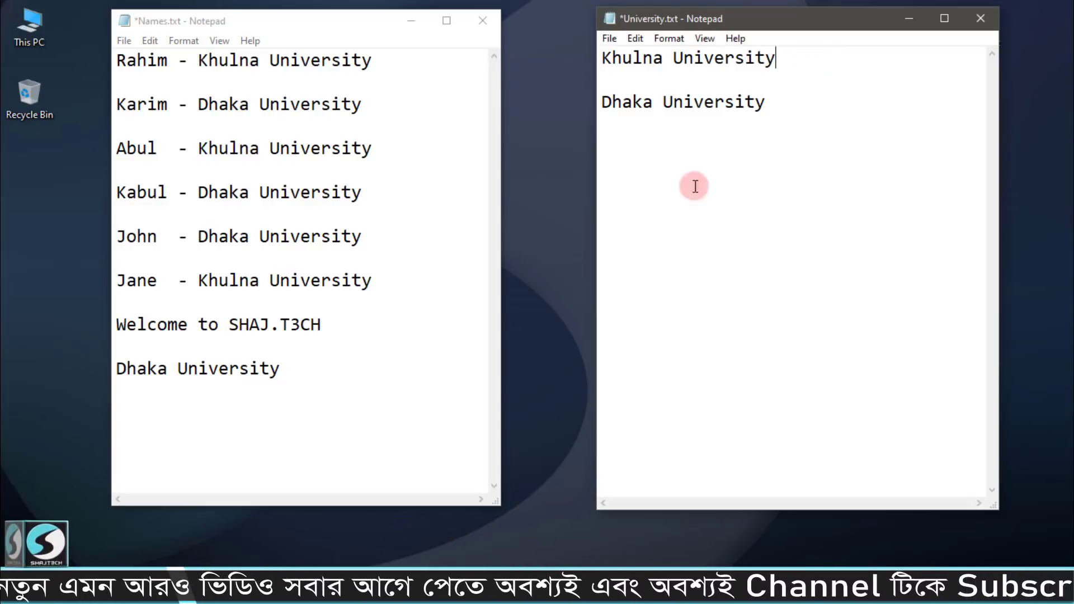
{"action": "left_click", "coordinate": [341, 378]}
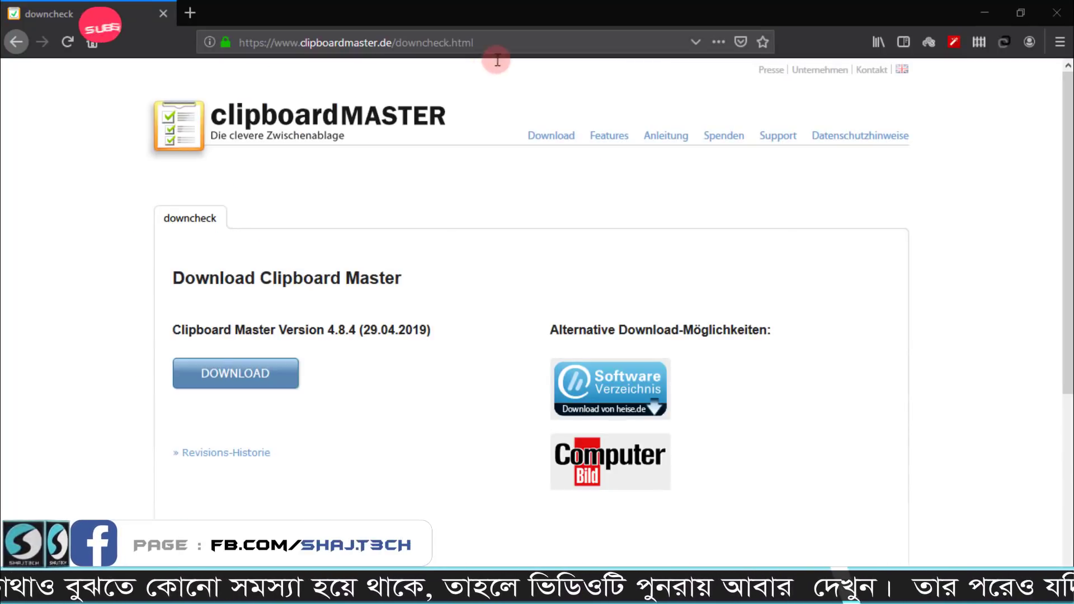
- Download the Clipboard Master installer ClipboardMasterInst.exe from its website and run it, with the browser out of the way
{"action": "left_click", "coordinate": [514, 46]}
{"action": "left_click", "coordinate": [241, 380]}
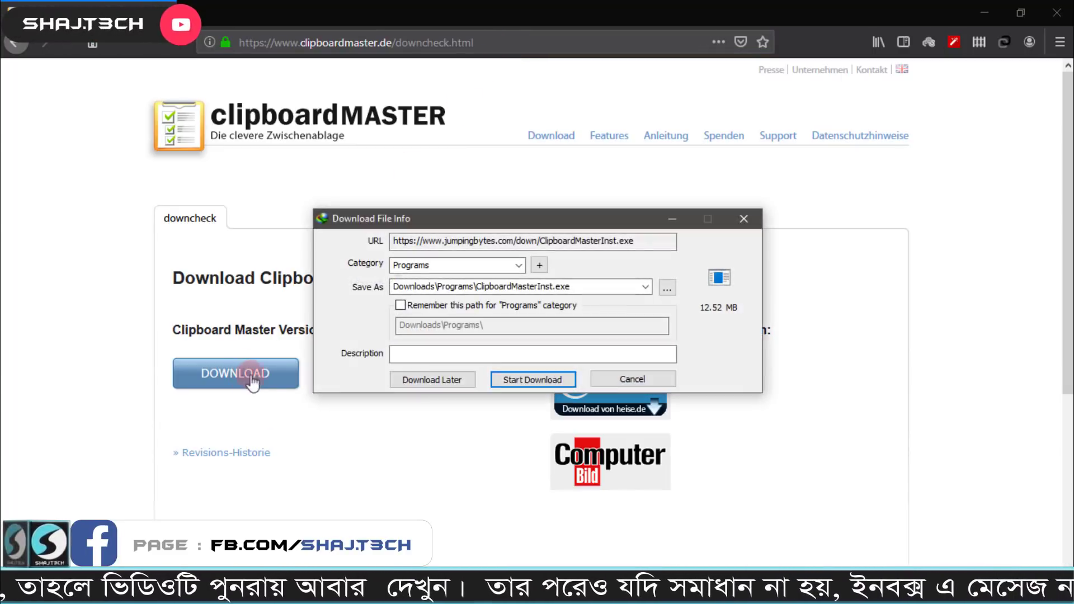
{"action": "left_click", "coordinate": [518, 379]}
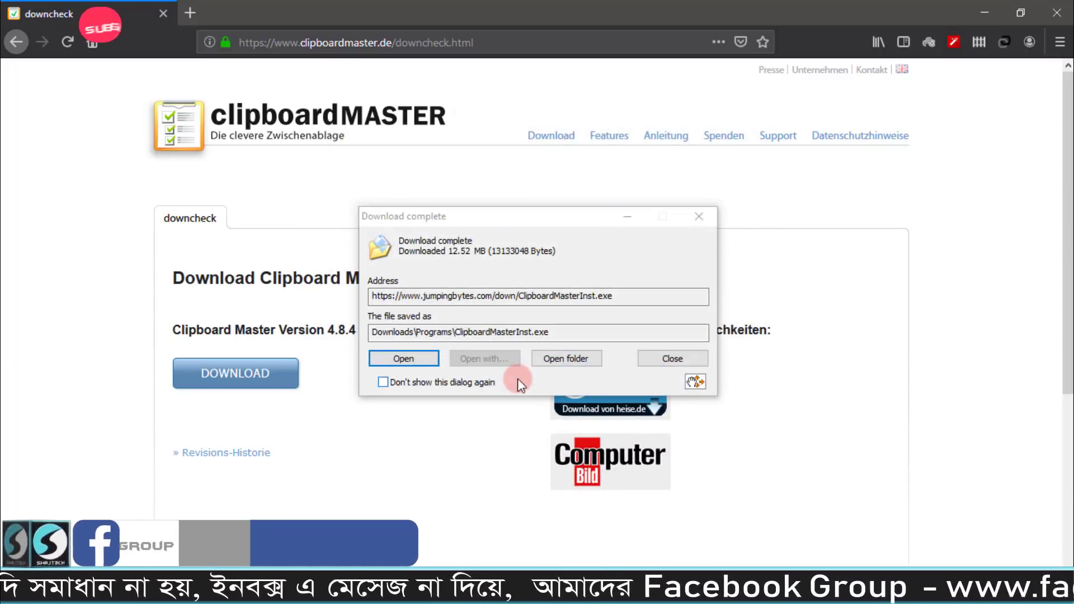
{"action": "left_click", "coordinate": [403, 358]}
{"action": "left_click", "coordinate": [976, 3]}
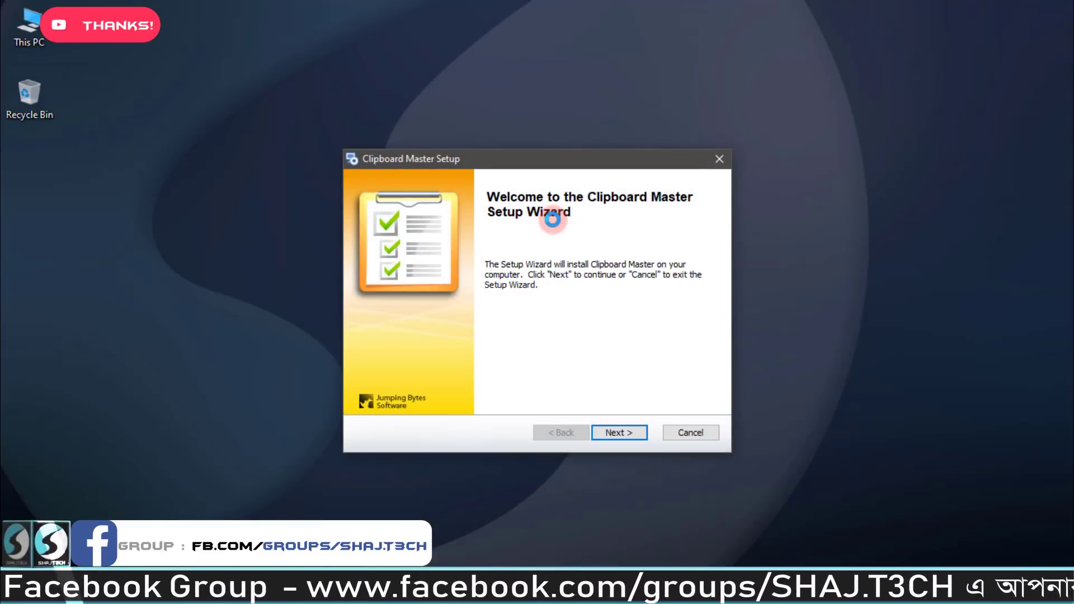
- Install Clipboard Master through its setup wizard and launch it on completion
{"action": "left_click", "coordinate": [619, 433]}
{"action": "left_click", "coordinate": [621, 432]}
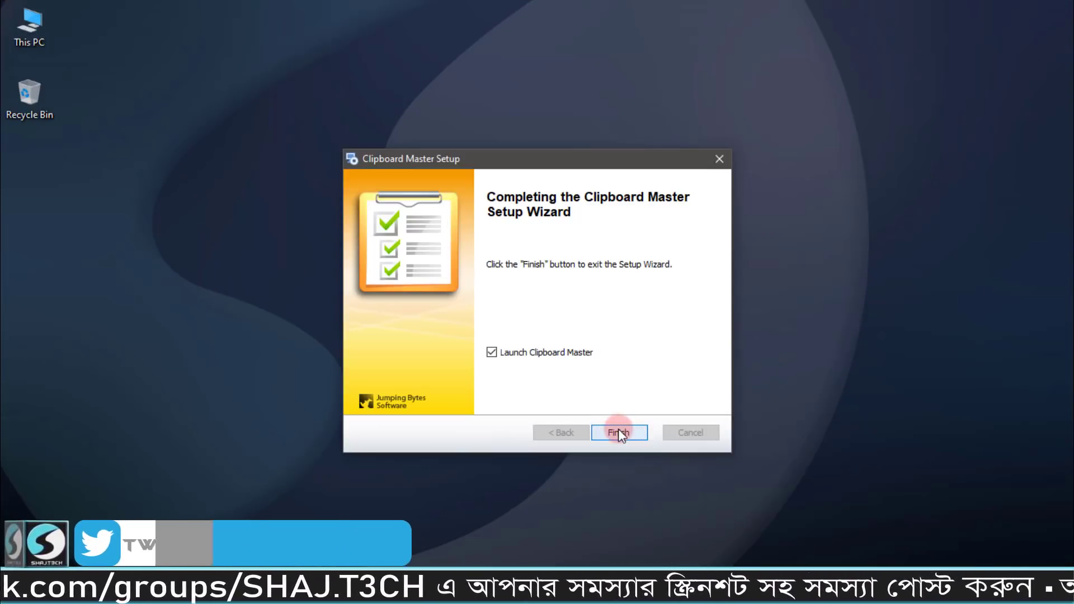
{"action": "left_click", "coordinate": [594, 394]}
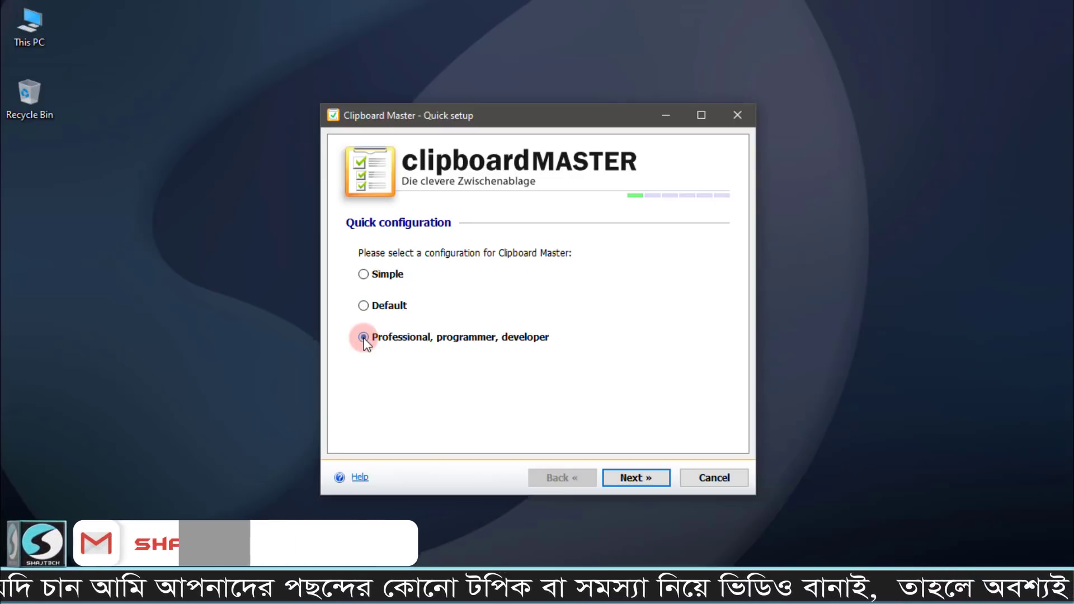
- Choose the Default quick configuration and keep Ins as the shortcut that shows the clipboard list
{"action": "left_click", "coordinate": [365, 307]}
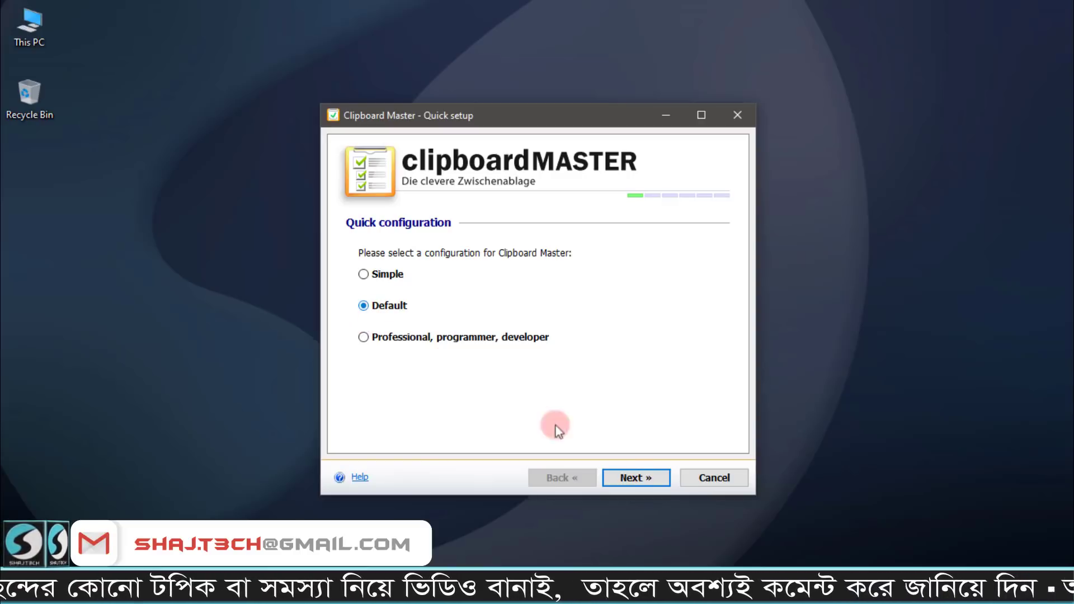
{"action": "left_click", "coordinate": [639, 477]}
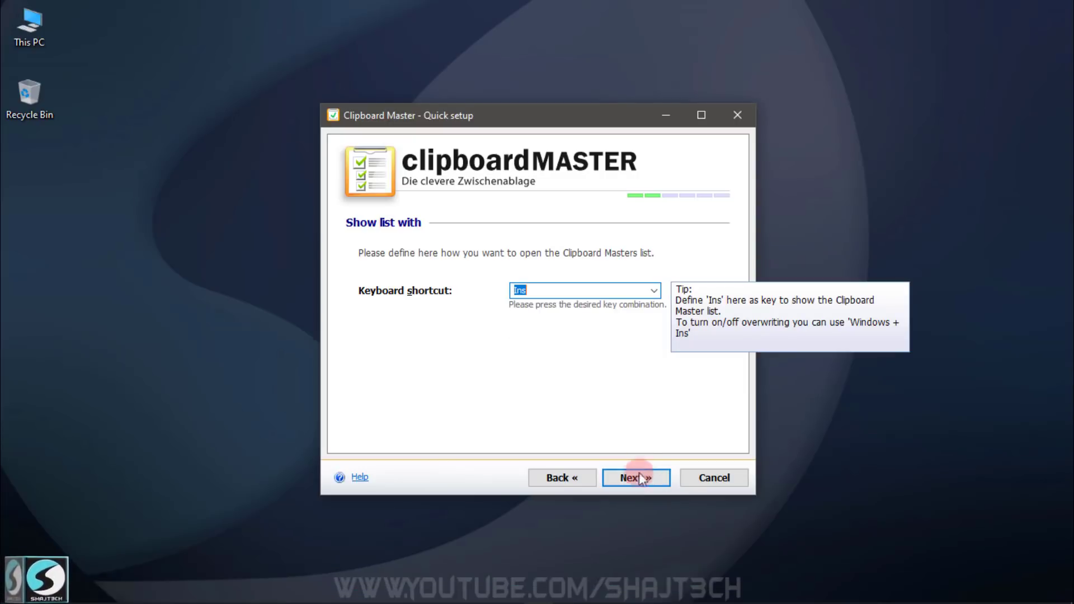
{"action": "left_click", "coordinate": [652, 290]}
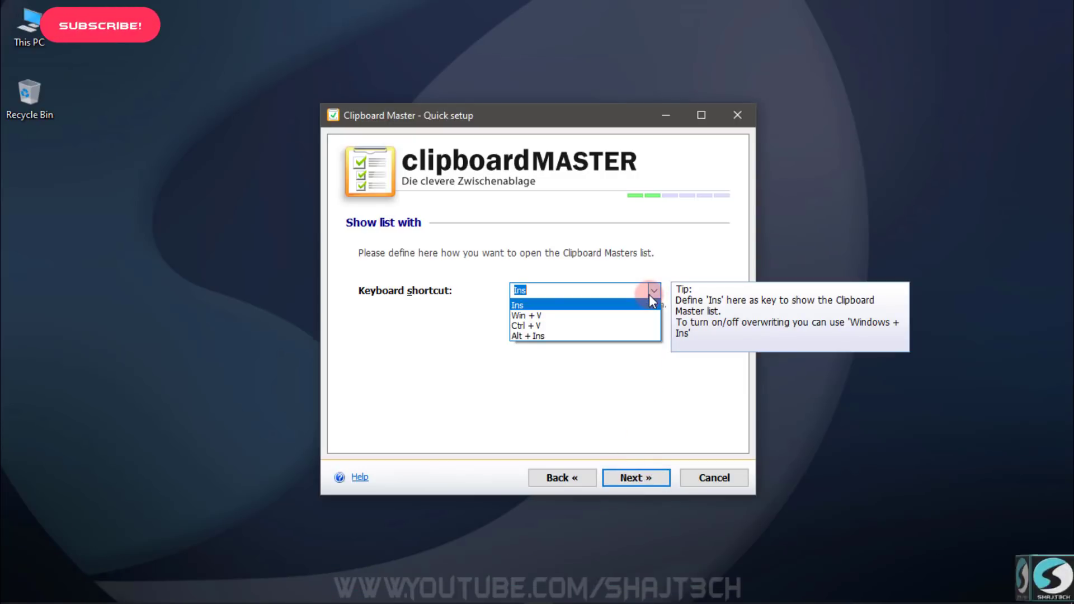
{"action": "left_click", "coordinate": [648, 294]}
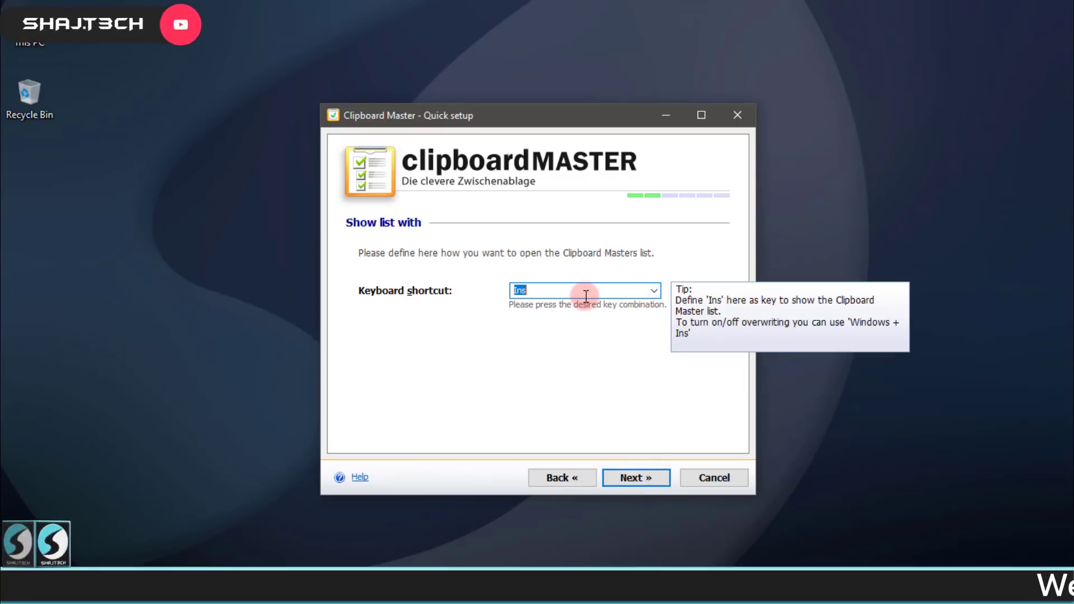
{"action": "left_click", "coordinate": [636, 478]}
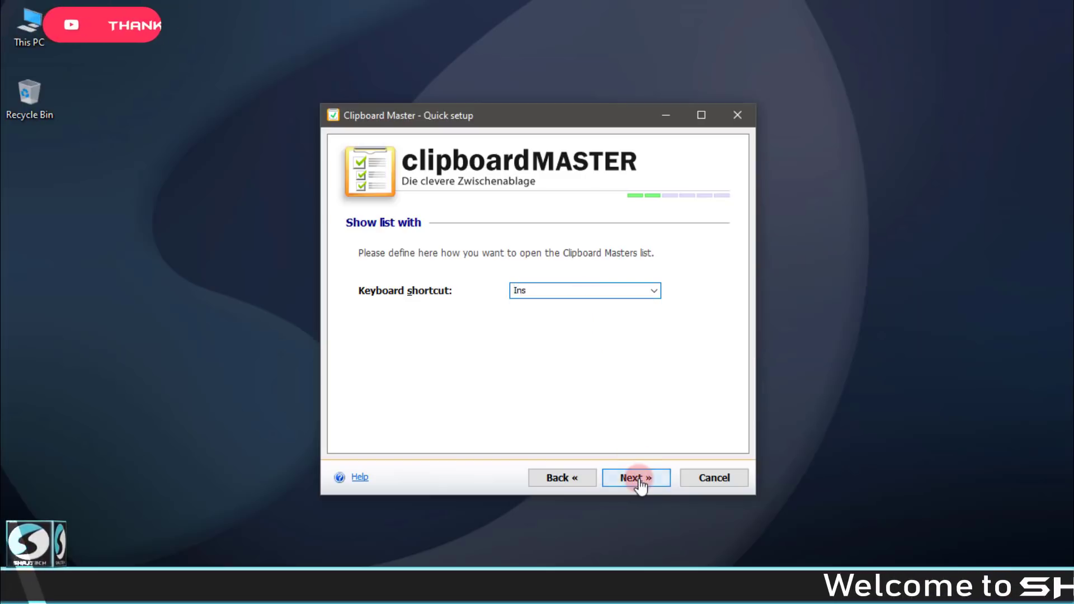
{"action": "left_click", "coordinate": [639, 479]}
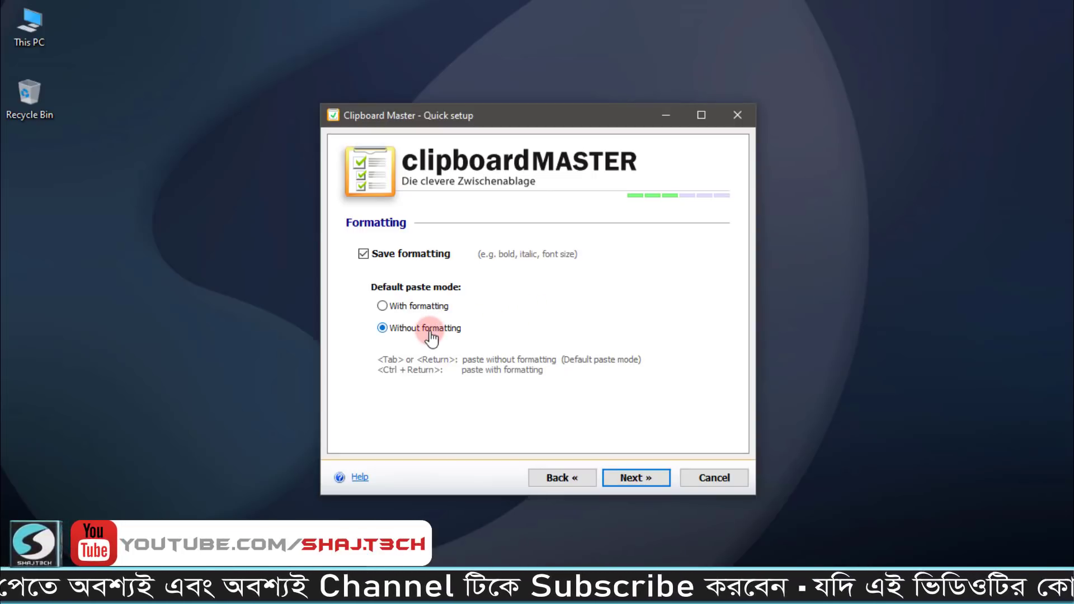
- Keep pasting without formatting as the default, disable the global context menu and complete the remaining quick setup pages
{"action": "key", "text": "Return"}
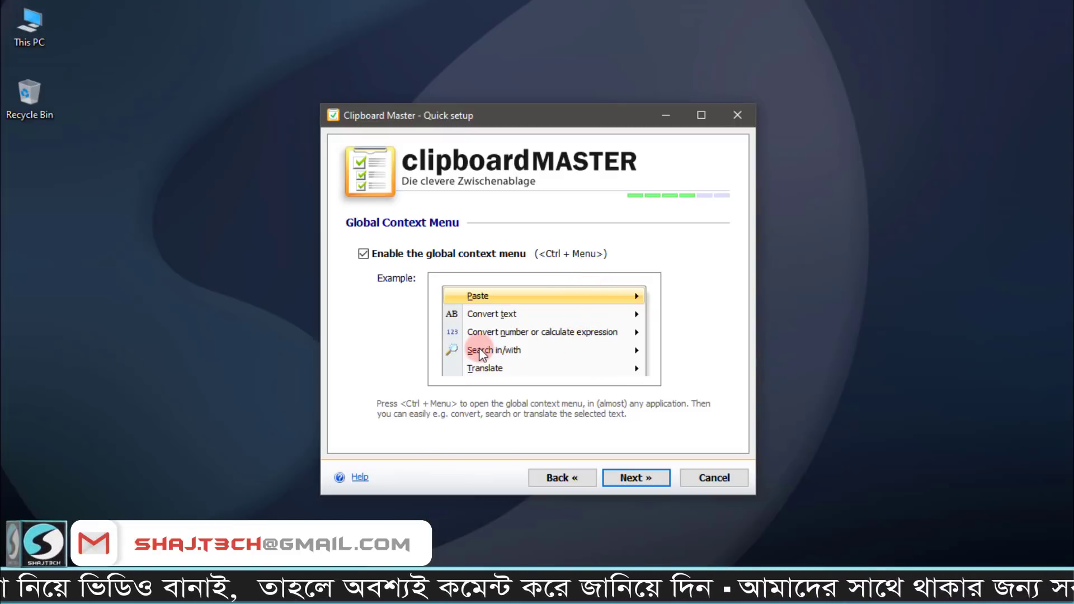
{"action": "left_click", "coordinate": [363, 254]}
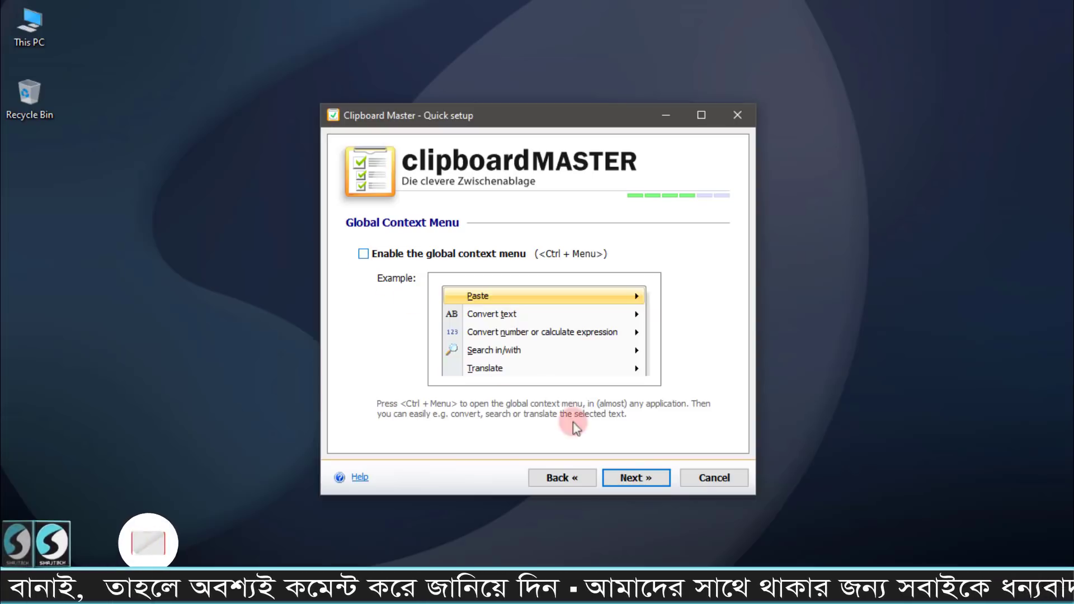
{"action": "left_click", "coordinate": [652, 486]}
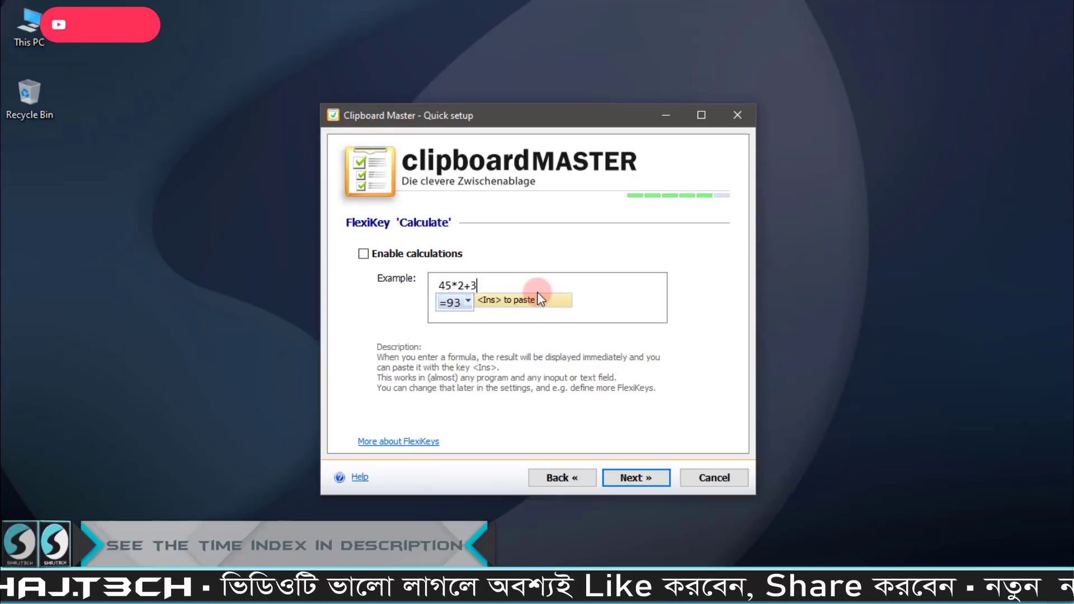
{"action": "left_click", "coordinate": [623, 472]}
{"action": "left_click", "coordinate": [627, 478]}
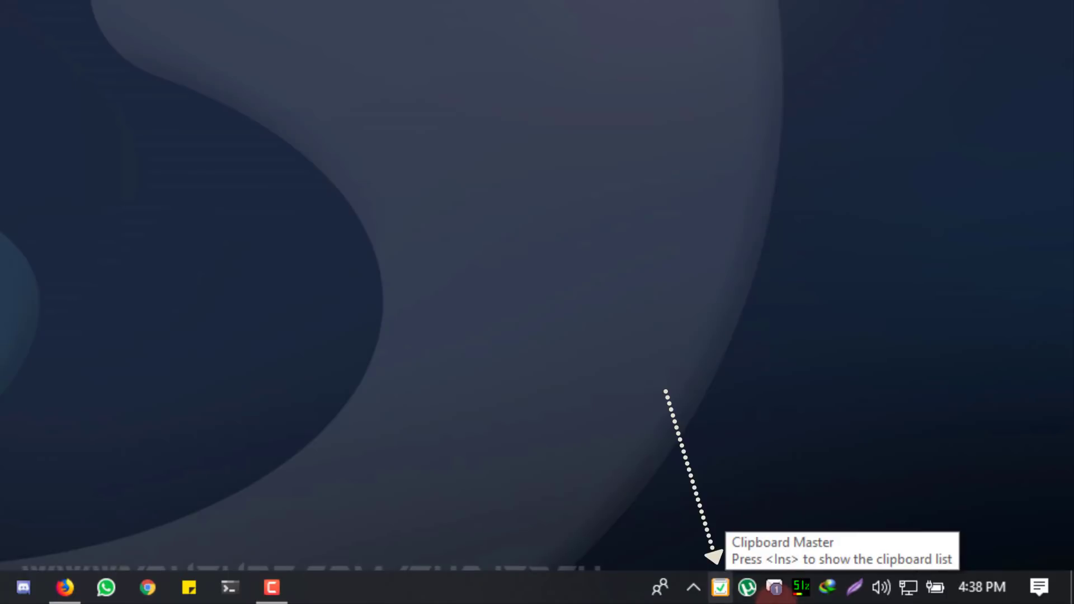
- Open the Clipboard Master settings and review the View, Paste, Keyboard and Global hotkeys pages
{"action": "right_click", "coordinate": [720, 589]}
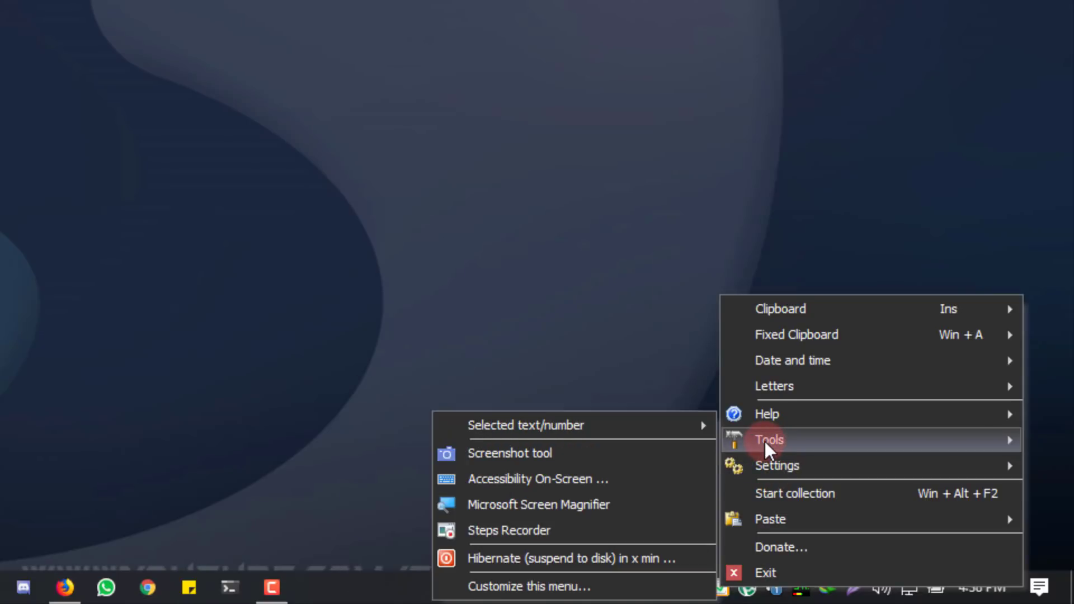
{"action": "mouse_move", "coordinate": [765, 465]}
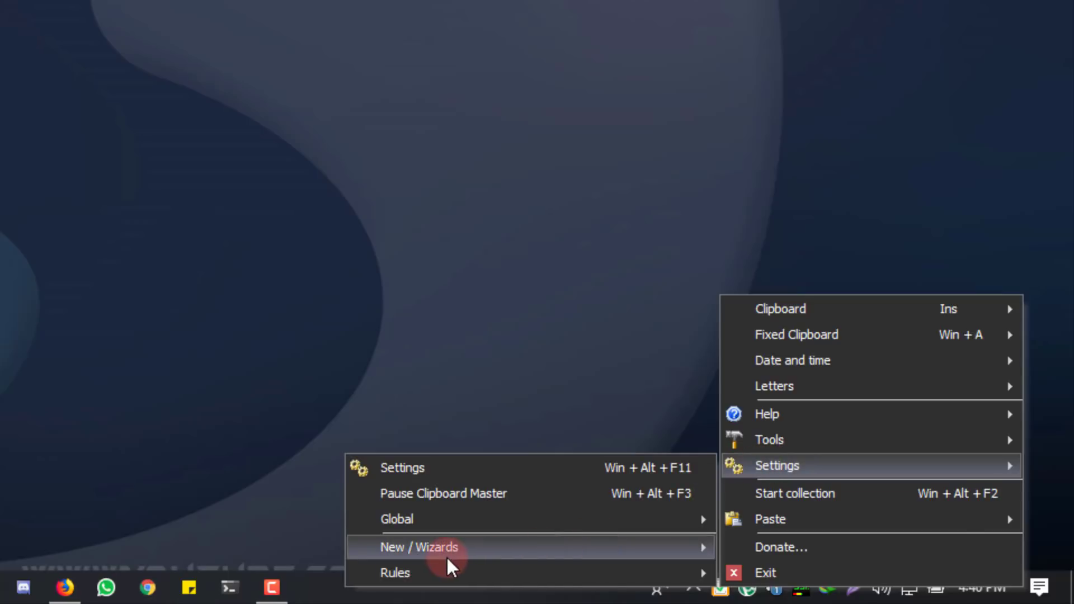
{"action": "mouse_move", "coordinate": [417, 554]}
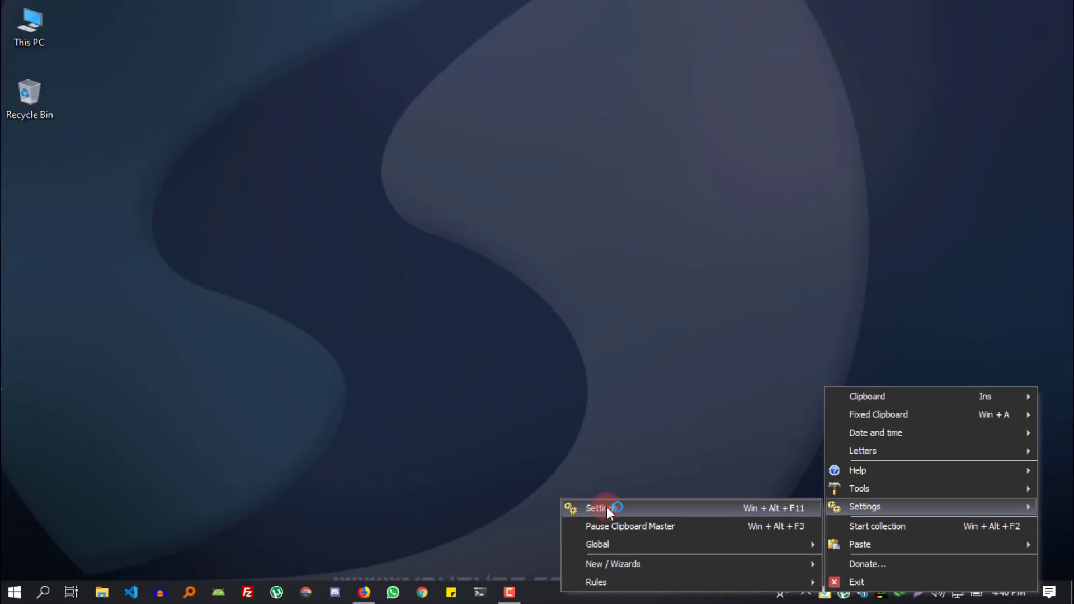
{"action": "left_click", "coordinate": [611, 507]}
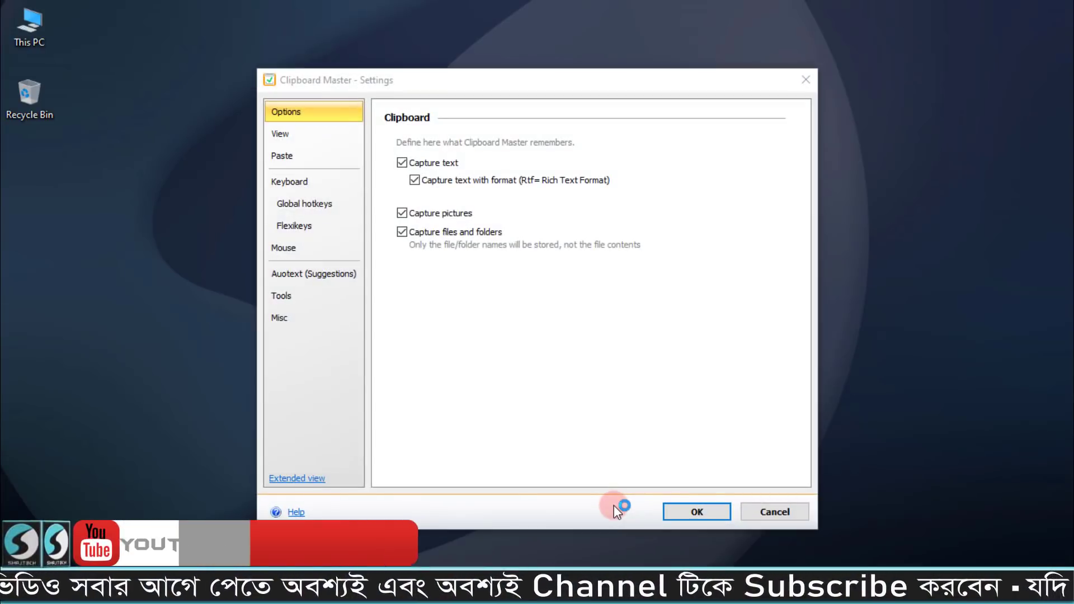
{"action": "left_click", "coordinate": [289, 136]}
{"action": "left_click", "coordinate": [285, 162]}
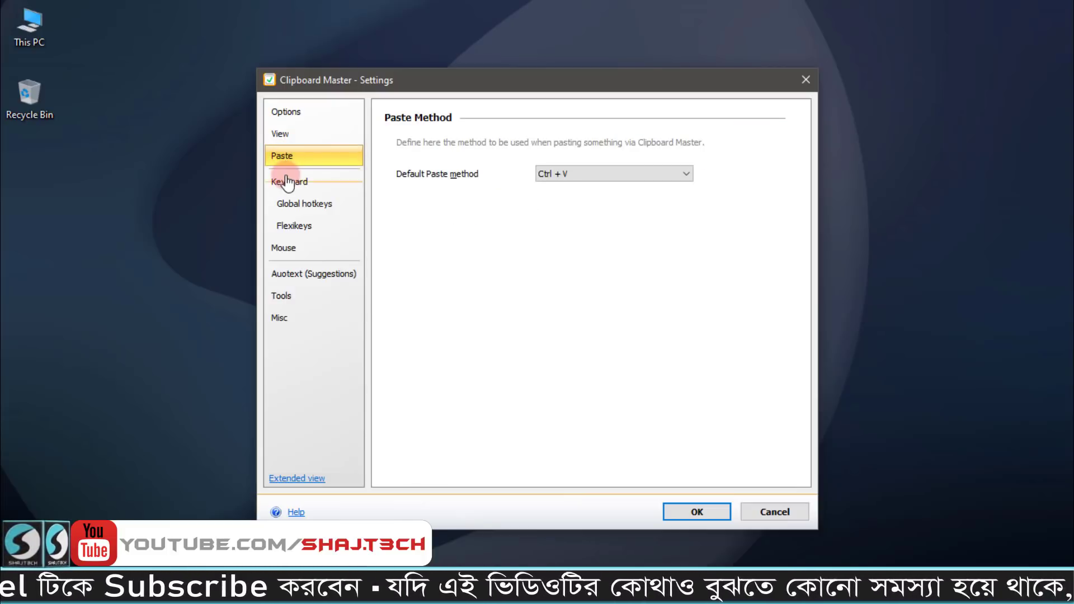
{"action": "left_click", "coordinate": [287, 182]}
{"action": "left_click", "coordinate": [294, 203]}
{"action": "left_click", "coordinate": [452, 136]}
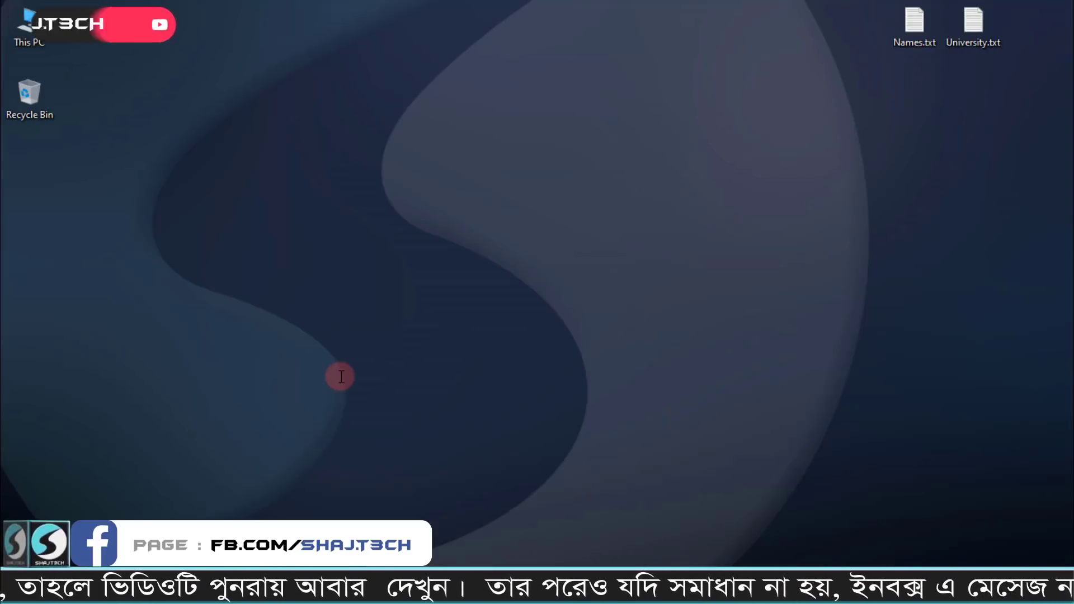
- Show the clipboard list with its category tree, browse the Text and Images categories, and display the entry preview
{"action": "key", "text": "super+v"}
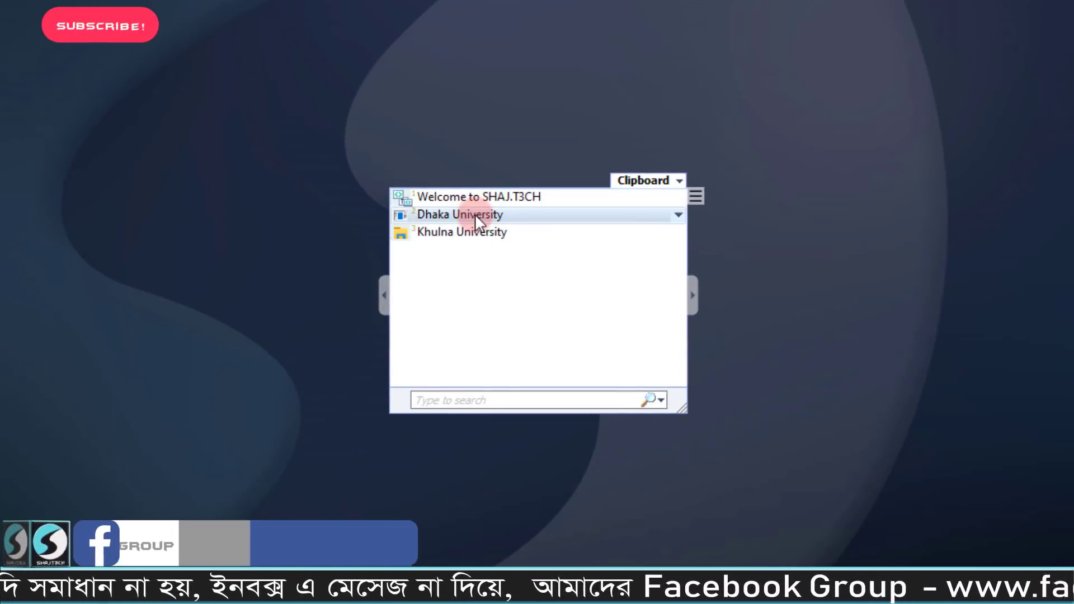
{"action": "left_click", "coordinate": [384, 299]}
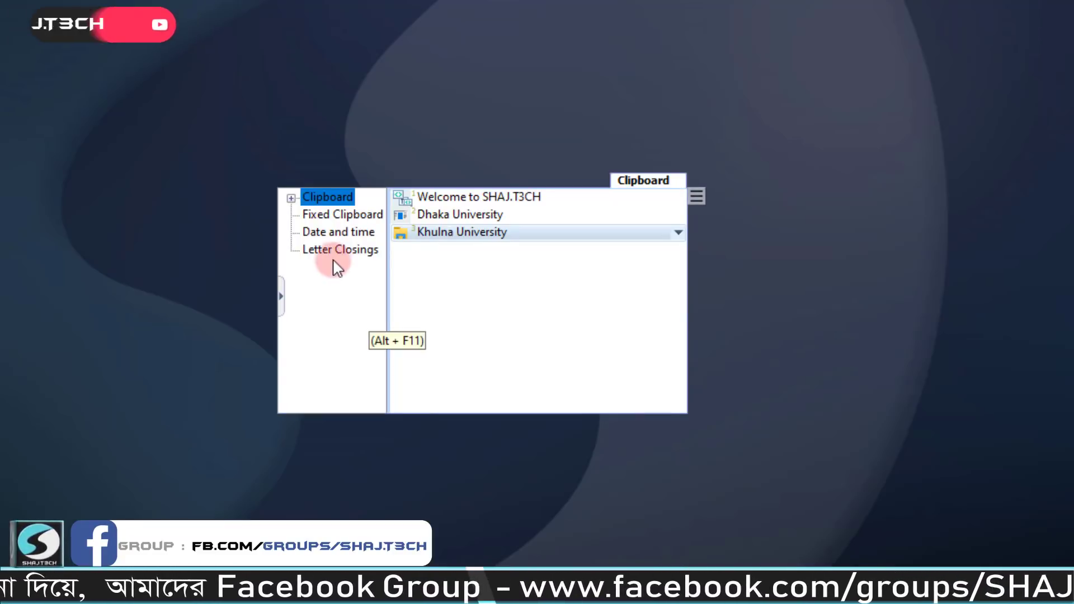
{"action": "left_click", "coordinate": [291, 198]}
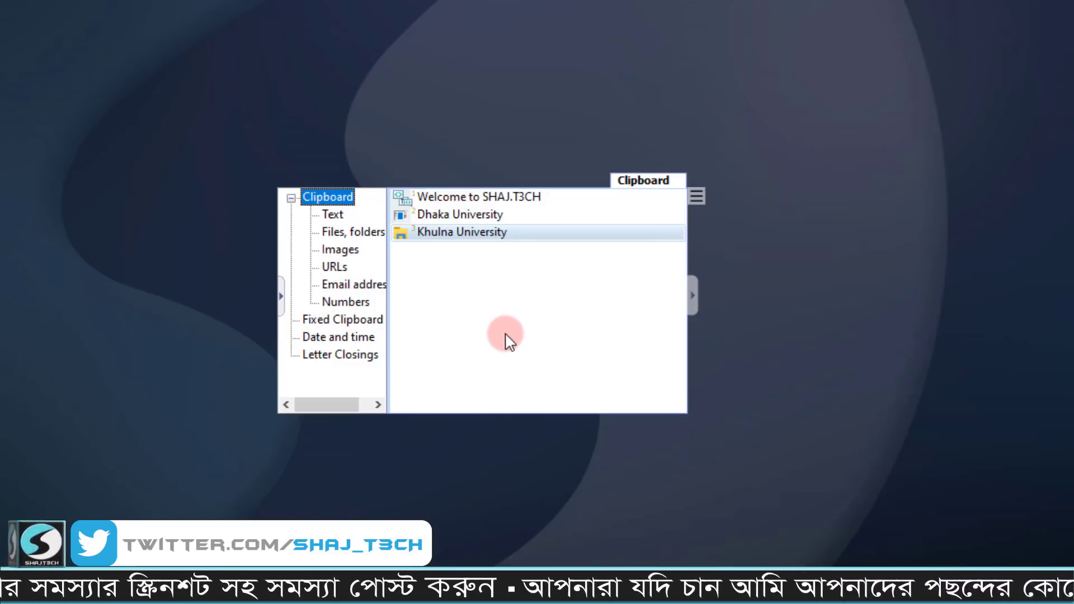
{"action": "left_click", "coordinate": [332, 214]}
{"action": "left_click", "coordinate": [340, 250]}
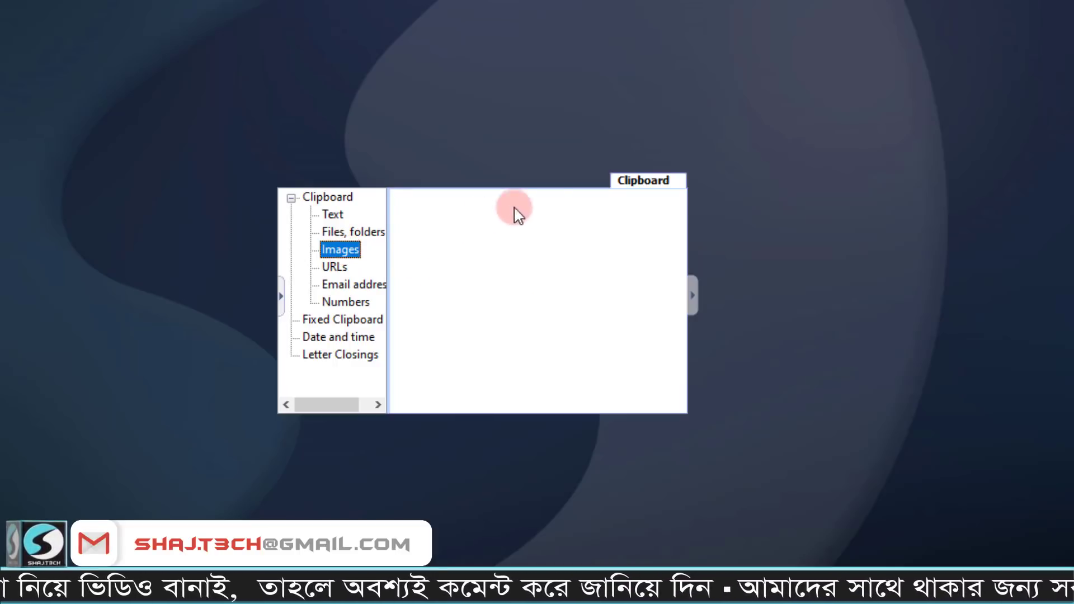
{"action": "left_click", "coordinate": [338, 220]}
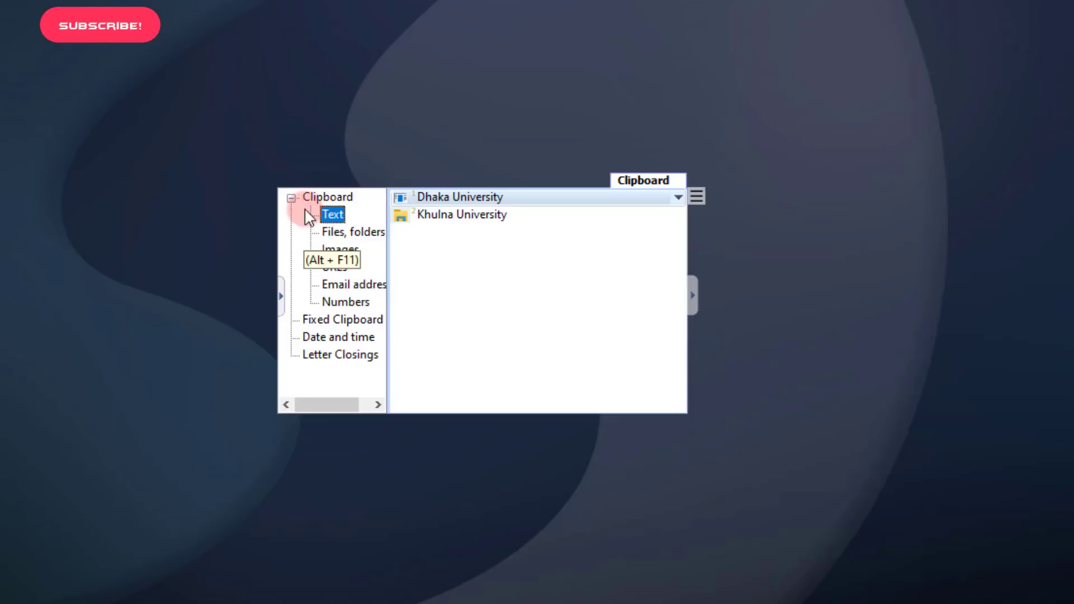
{"action": "left_click", "coordinate": [692, 295]}
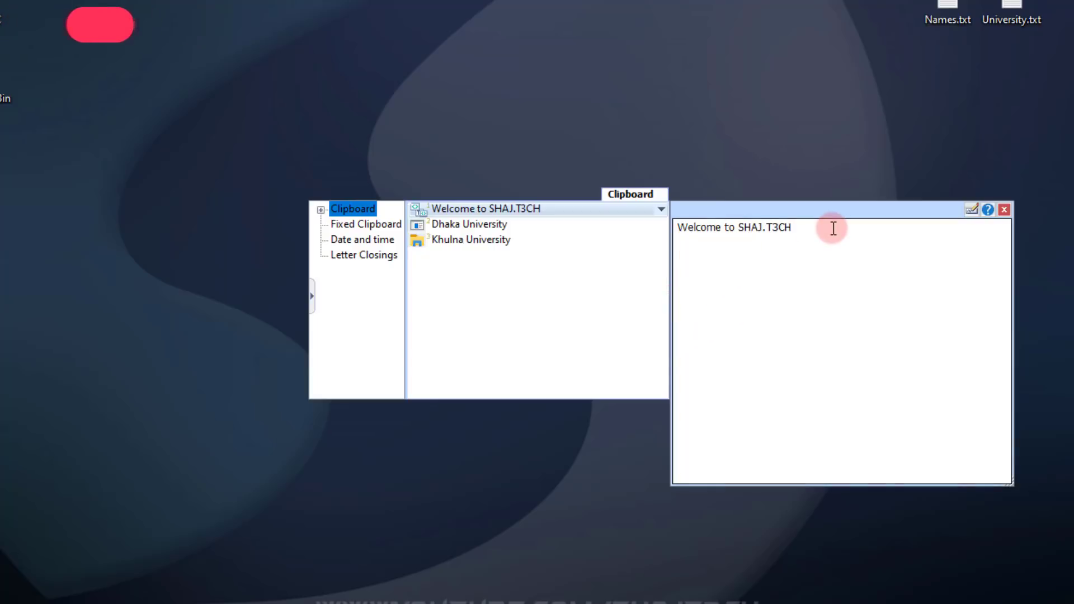
- Move the Khulna University entry up above Dhaka University in the clipboard list, and close the list
{"action": "right_click", "coordinate": [452, 225]}
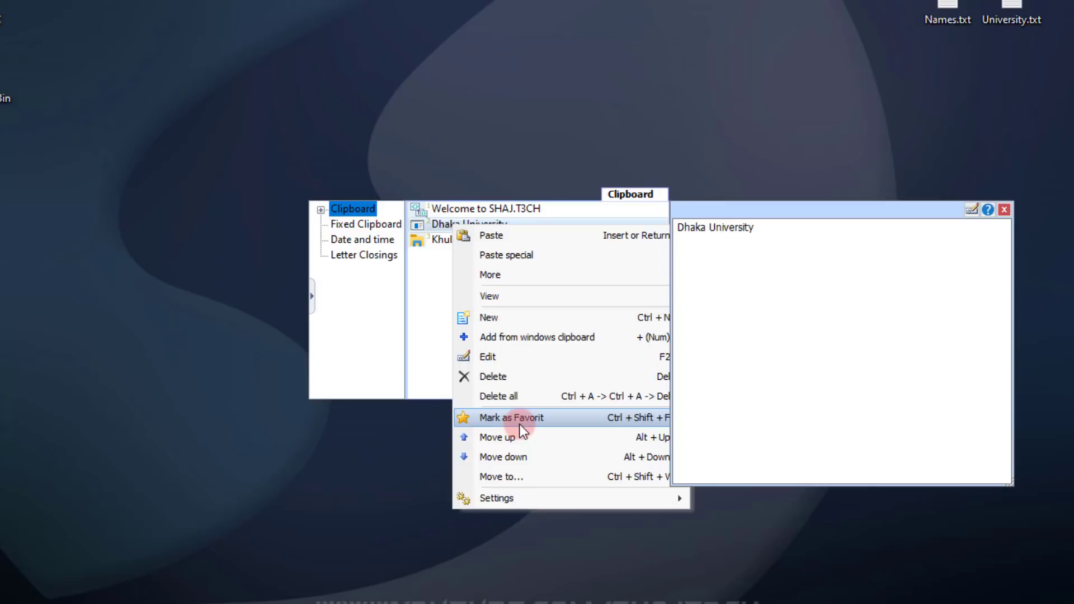
{"action": "left_click", "coordinate": [436, 291]}
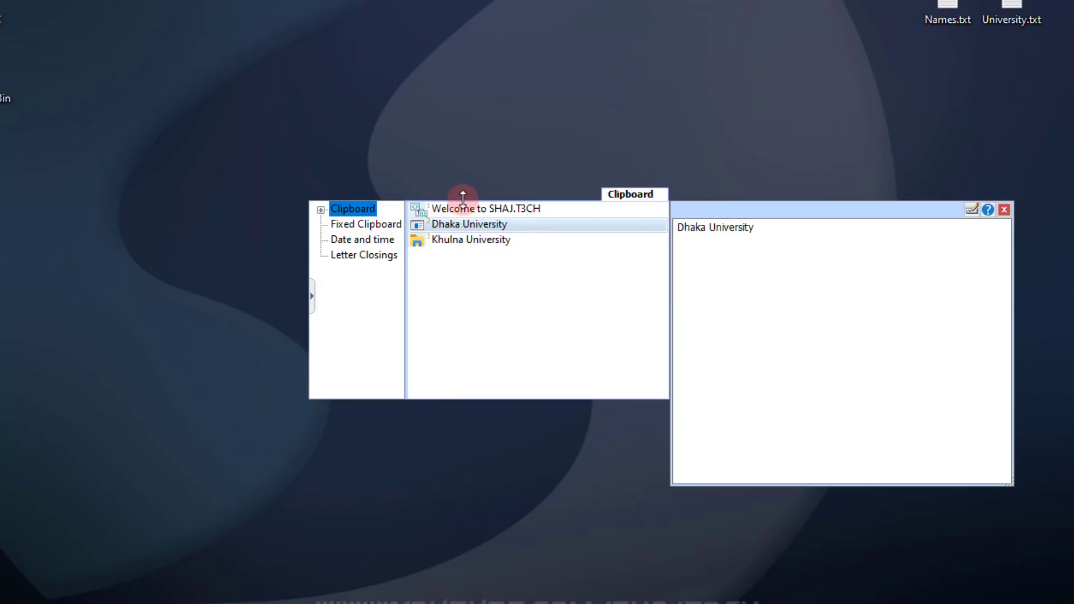
{"action": "right_click", "coordinate": [467, 239]}
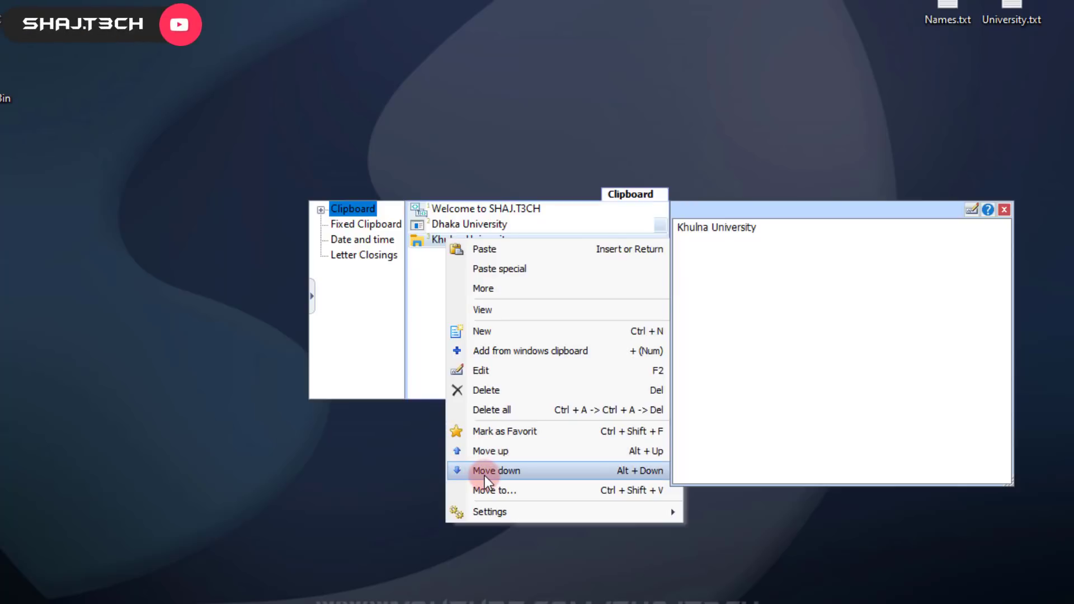
{"action": "left_click", "coordinate": [484, 453]}
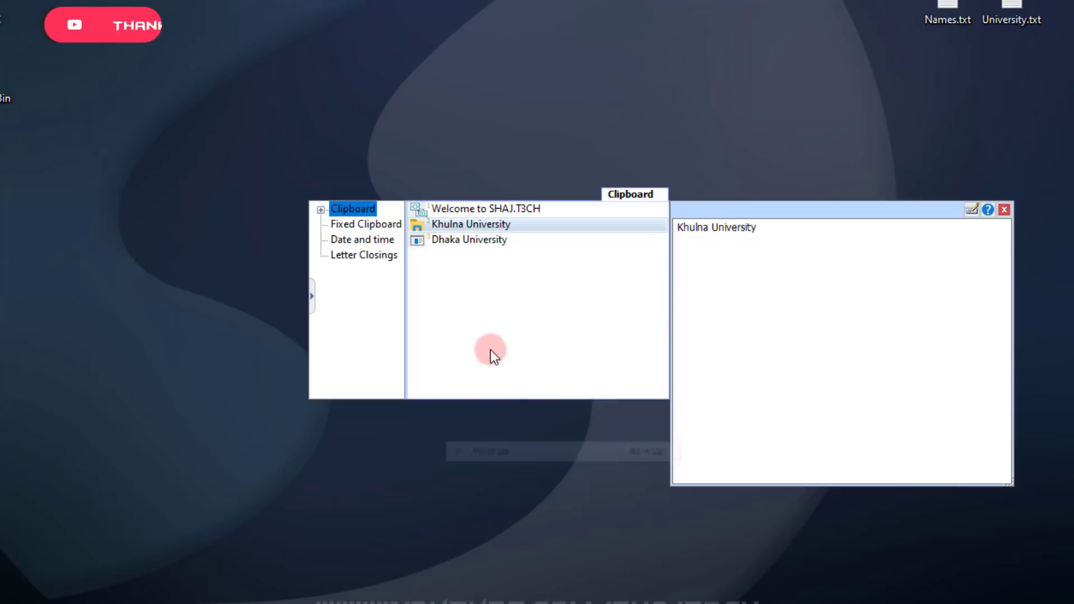
{"action": "right_click", "coordinate": [451, 226]}
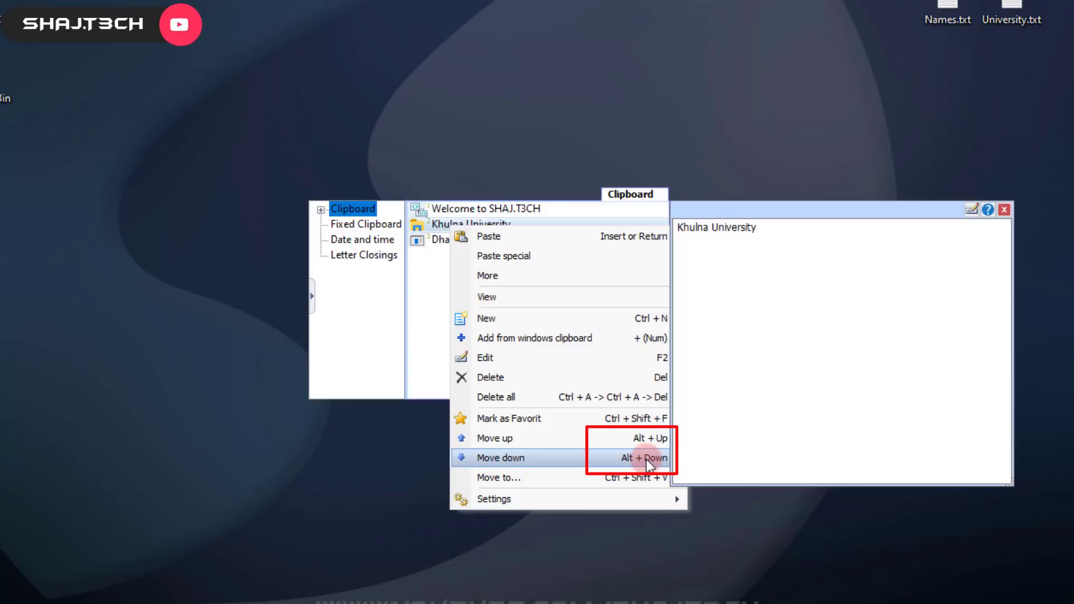
{"action": "left_click", "coordinate": [421, 315]}
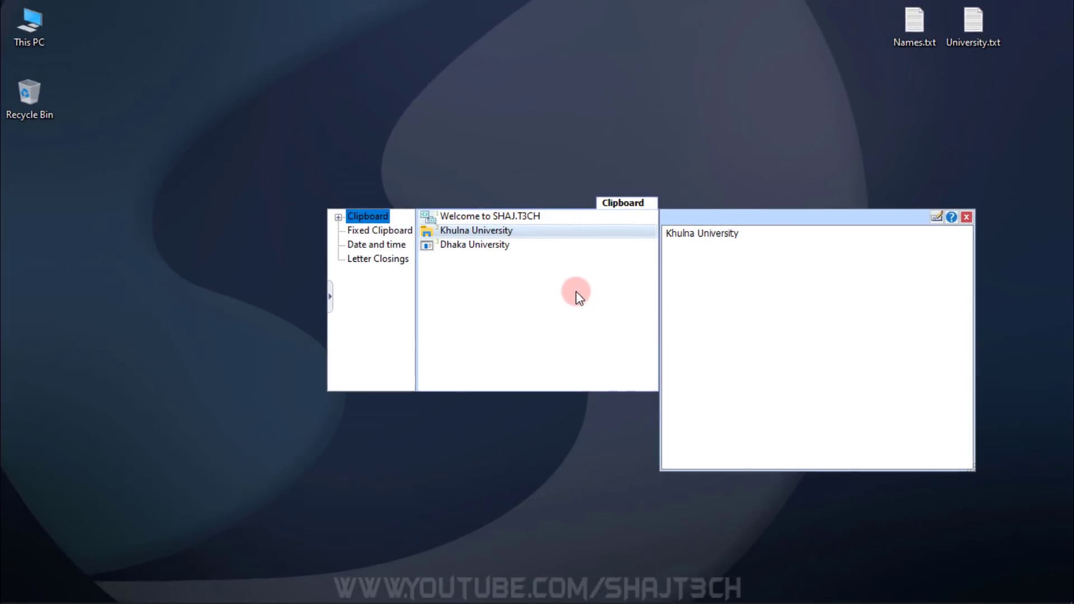
{"action": "key", "text": "Escape"}
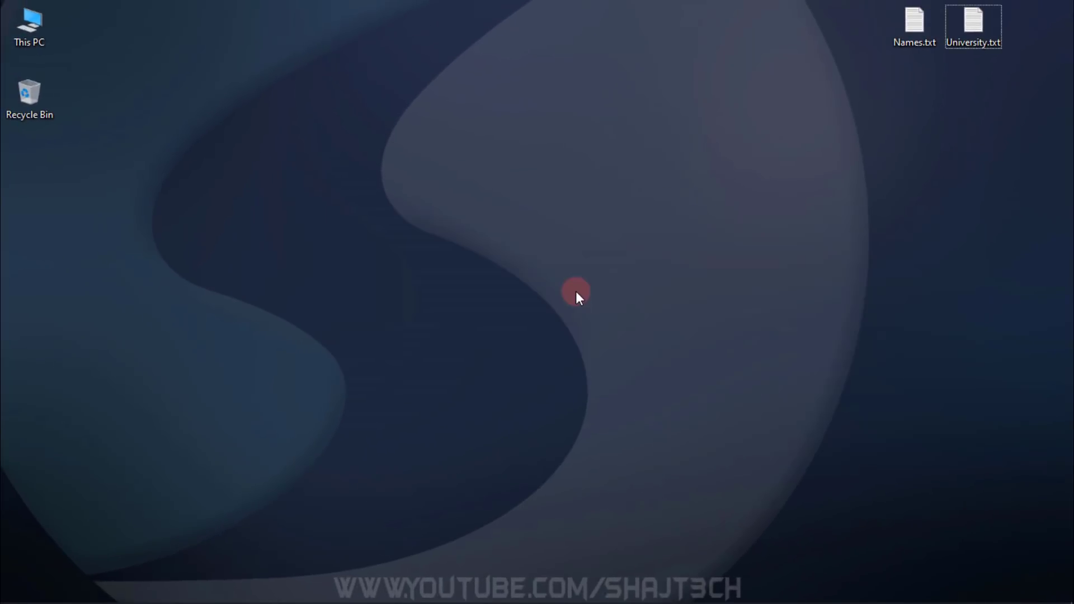